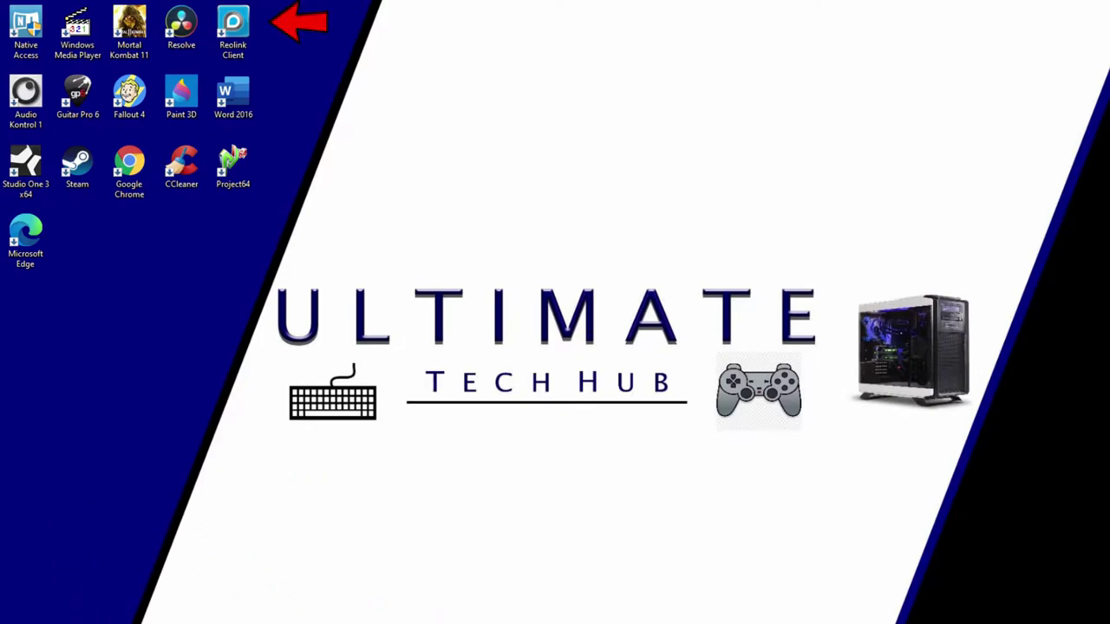
- Launch Reolink Client from its desktop shortcut to open the live view
{"action": "double_click", "coordinate": [234, 25]}
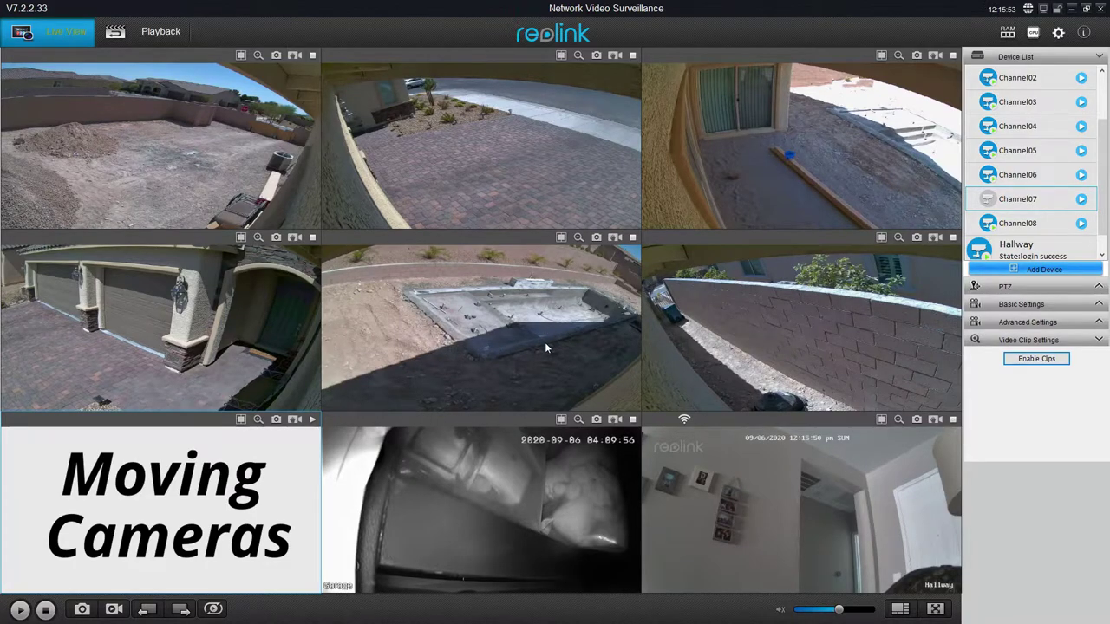
- Swap the top-middle driveway feed into the top-left tile, then select the top-middle garage camera
{"action": "left_click_drag", "start_coordinate": [566, 183], "coordinate": [168, 174]}
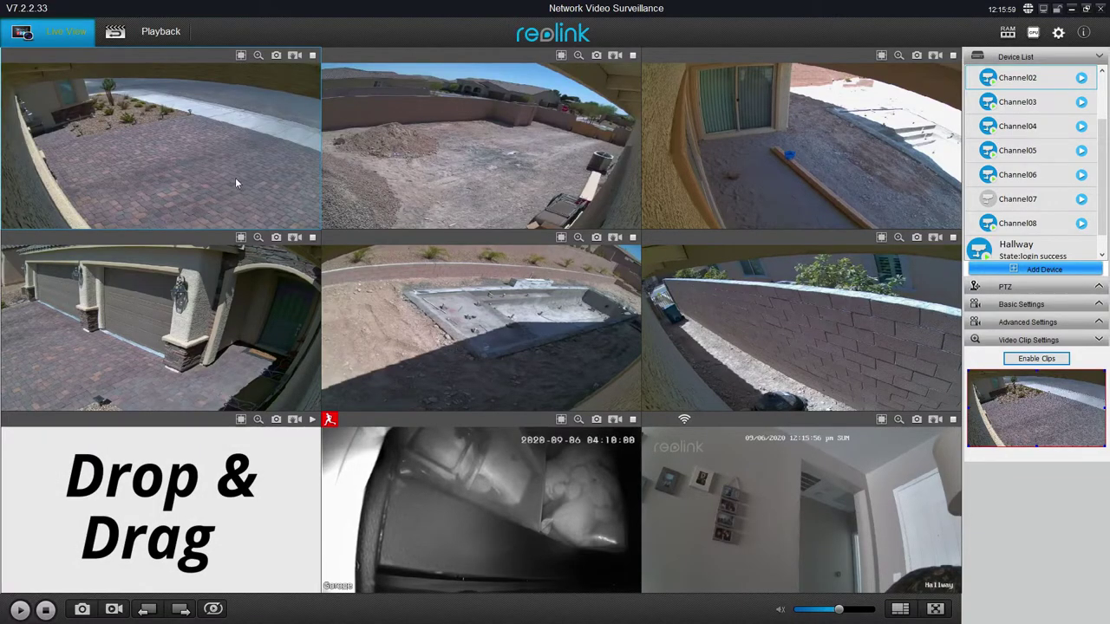
{"action": "left_click", "coordinate": [502, 171]}
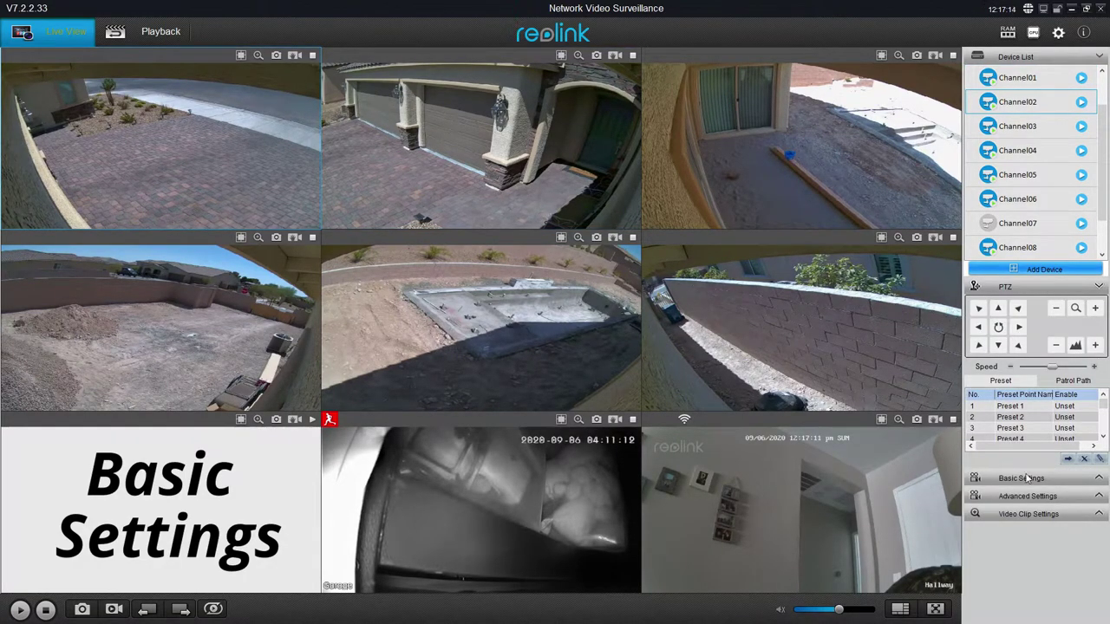
- In Basic Settings OSD, enable the channel name overlay and name it 'Front Yard'
{"action": "left_click", "coordinate": [1092, 483]}
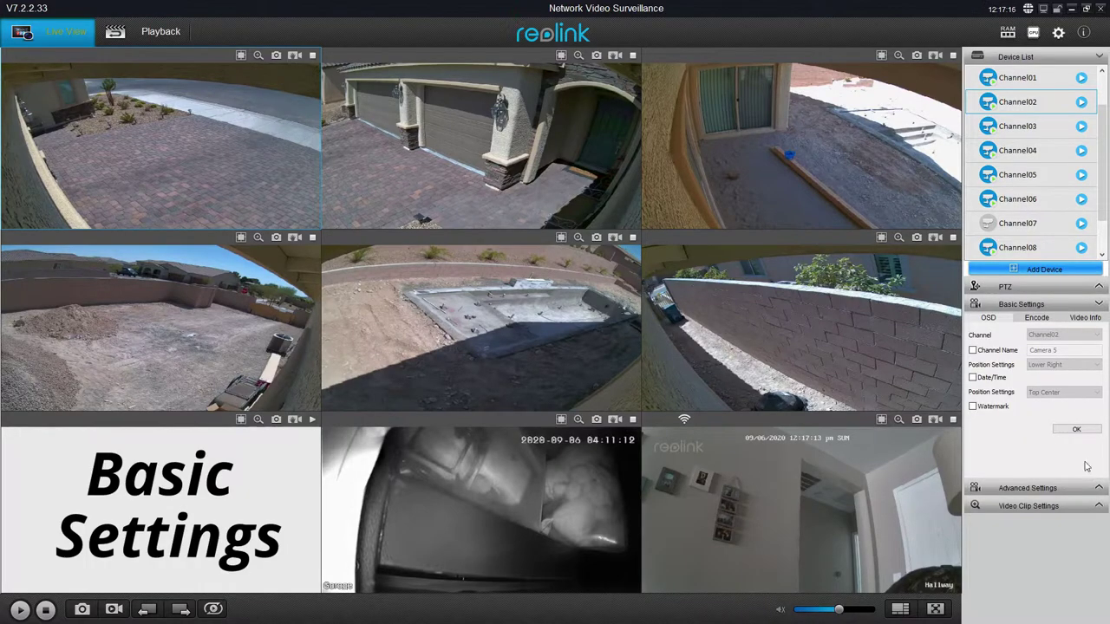
{"action": "left_click", "coordinate": [972, 351]}
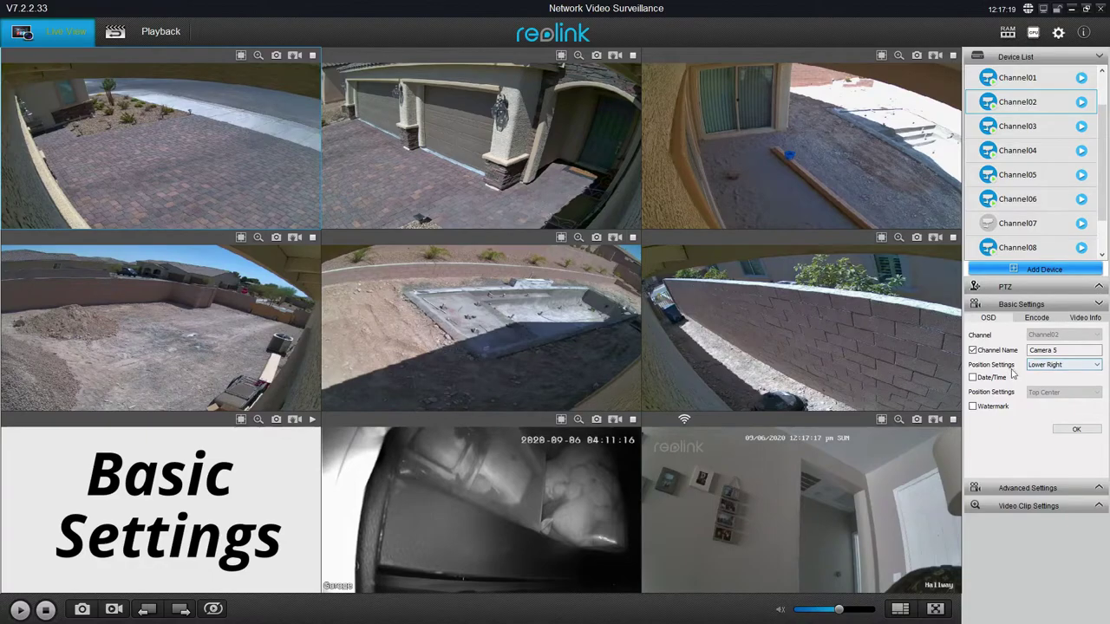
{"action": "left_click", "coordinate": [1068, 350]}
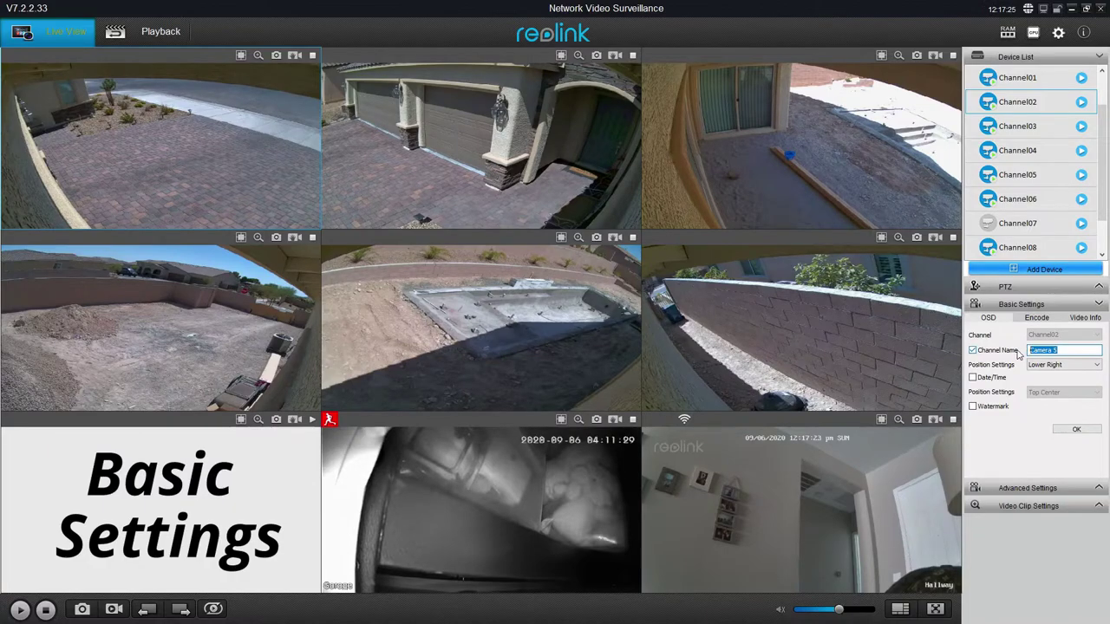
{"action": "type", "text": "Front"}
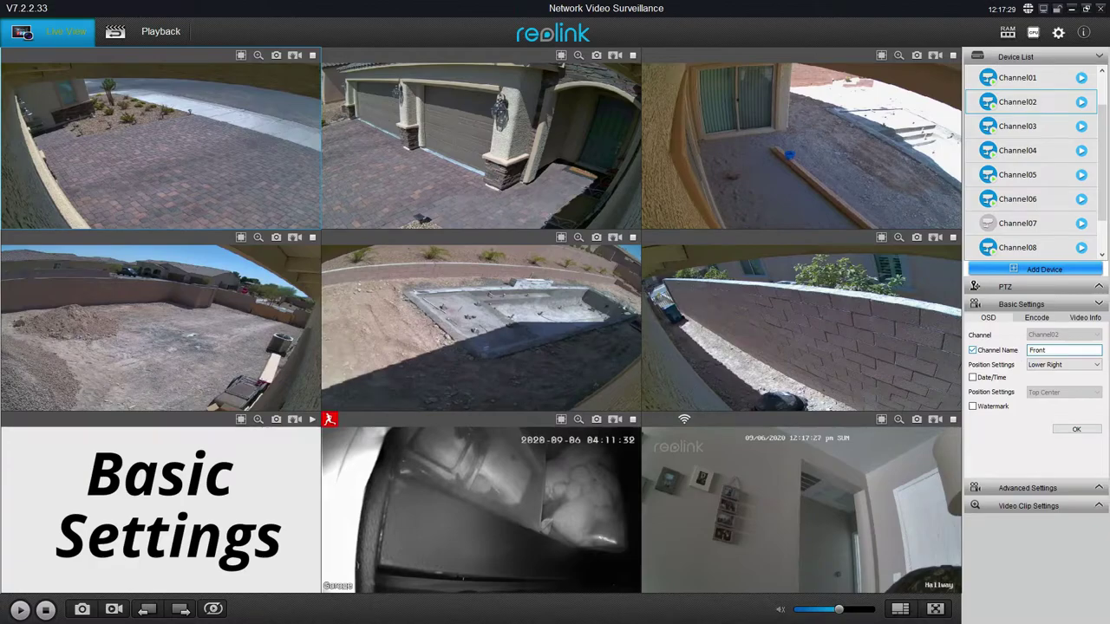
{"action": "type", "text": " Yard"}
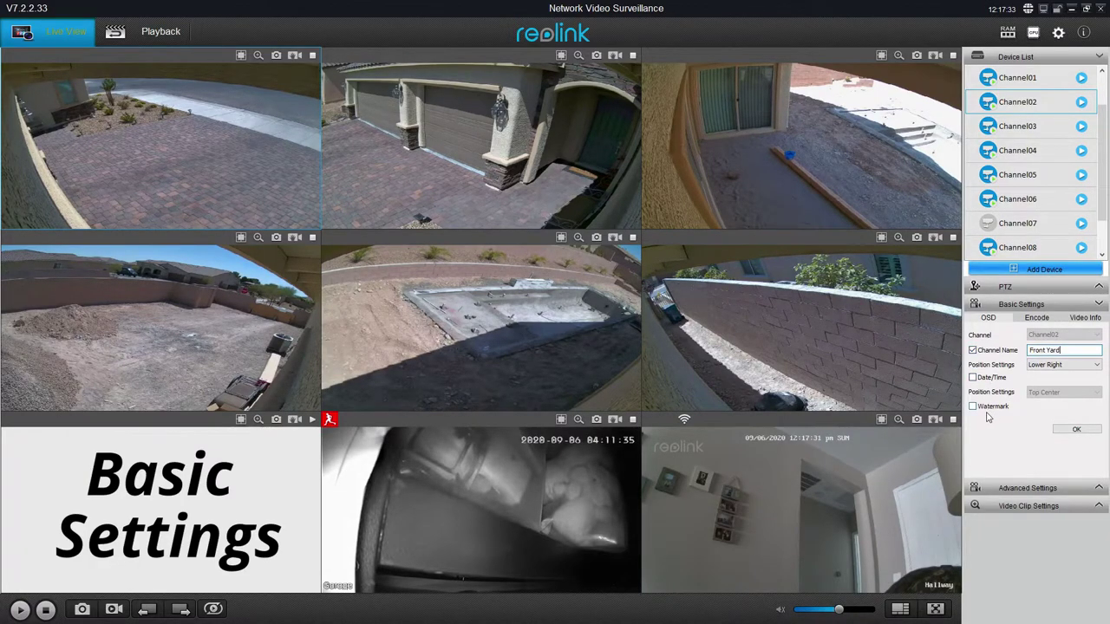
{"action": "left_click", "coordinate": [974, 383]}
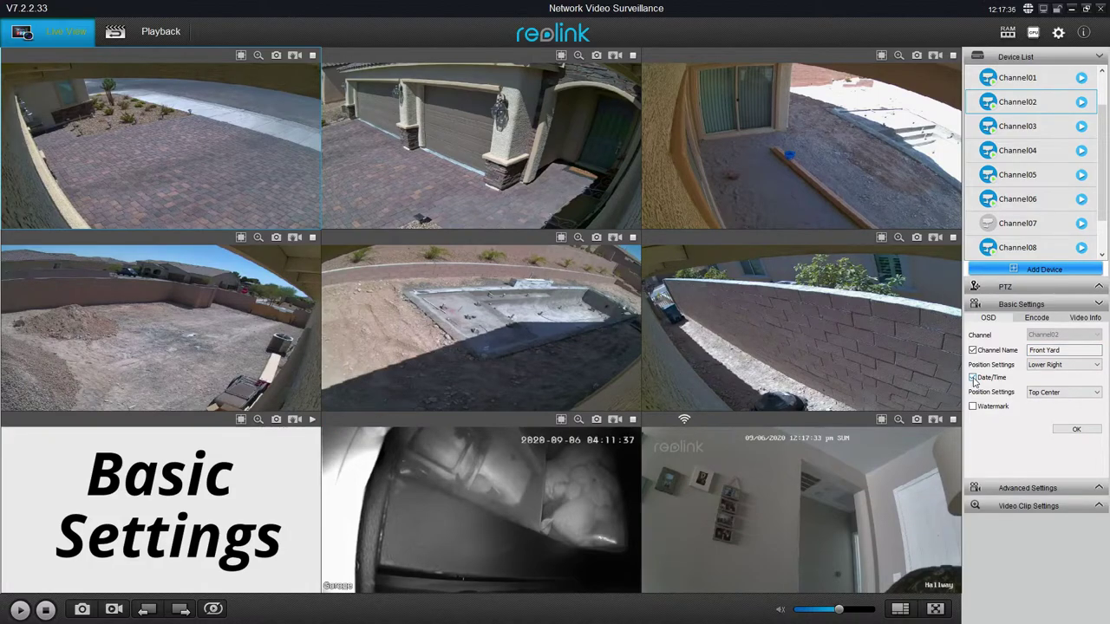
- Show the date/time at Top Center, apply the OSD settings, and enable the watermark
{"action": "left_click", "coordinate": [975, 383]}
{"action": "left_click", "coordinate": [974, 381]}
{"action": "left_click", "coordinate": [1097, 394]}
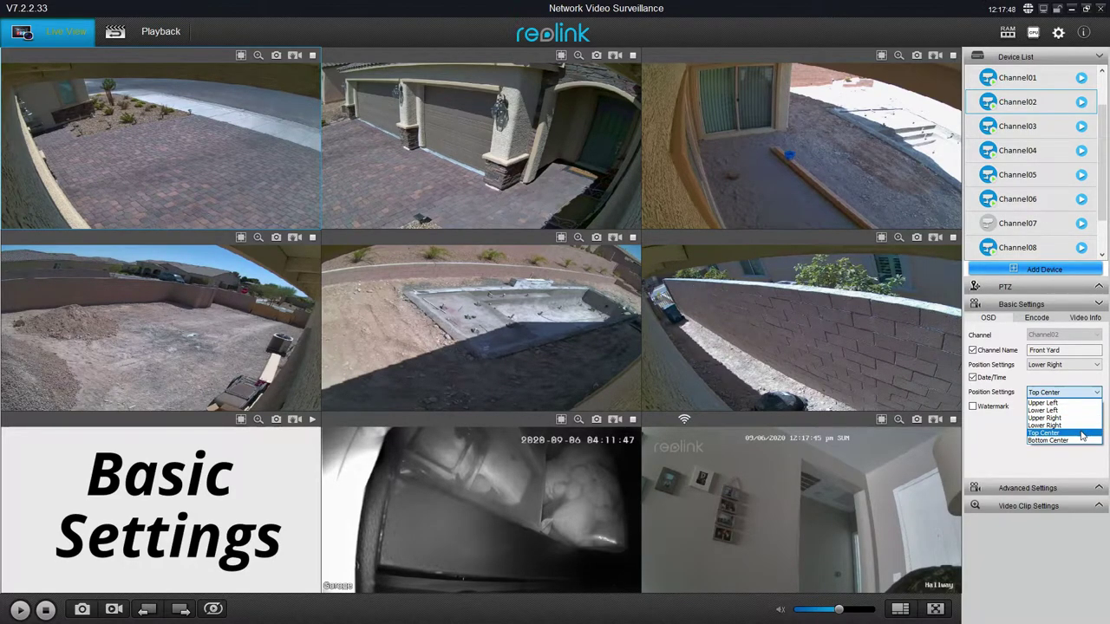
{"action": "left_click", "coordinate": [1080, 433]}
{"action": "left_click", "coordinate": [1080, 433]}
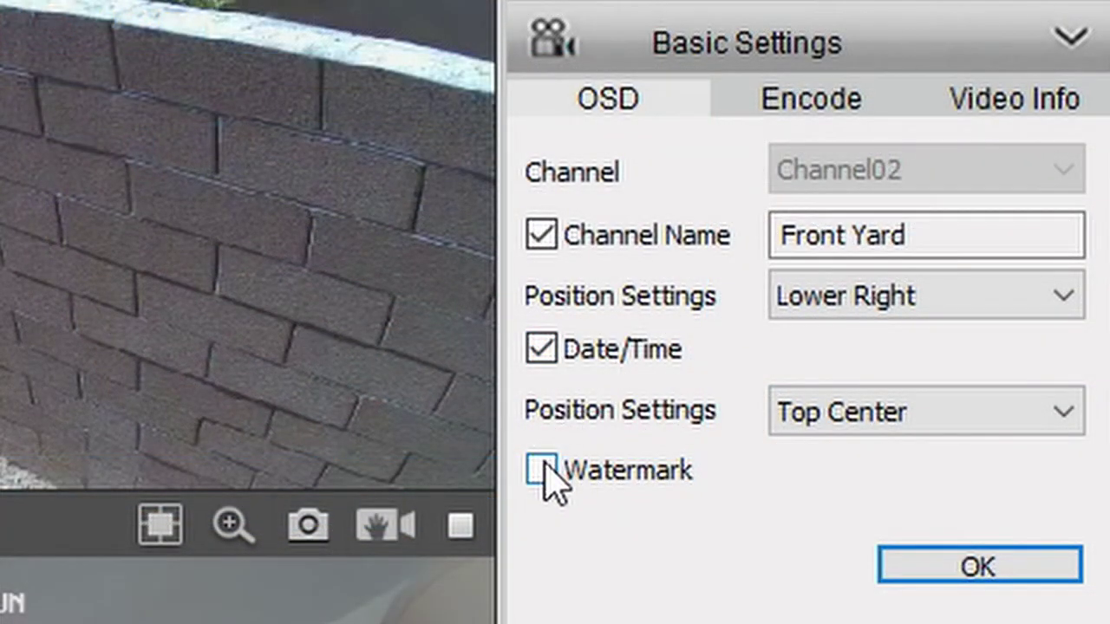
{"action": "left_click", "coordinate": [543, 471]}
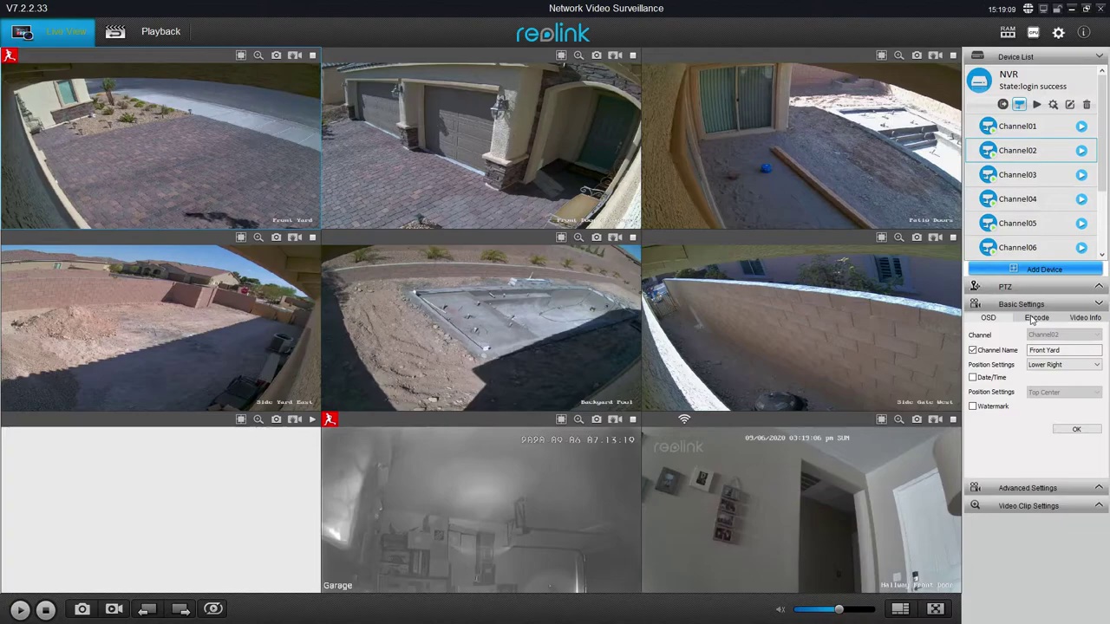
{"action": "left_click", "coordinate": [1033, 319]}
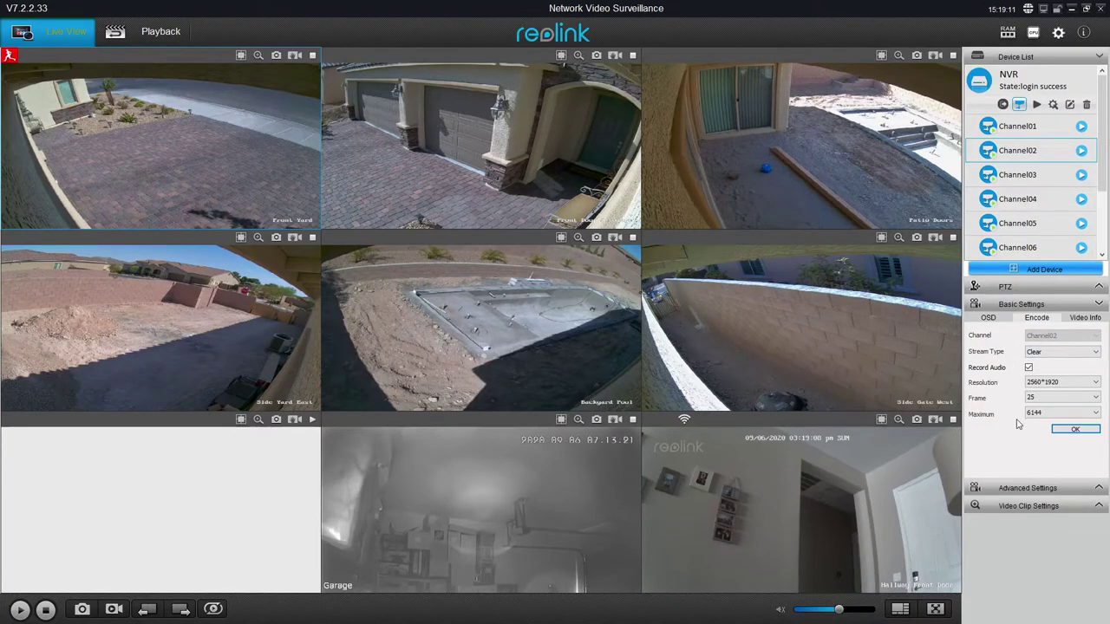
{"action": "left_click", "coordinate": [1082, 352]}
{"action": "left_click", "coordinate": [1084, 371]}
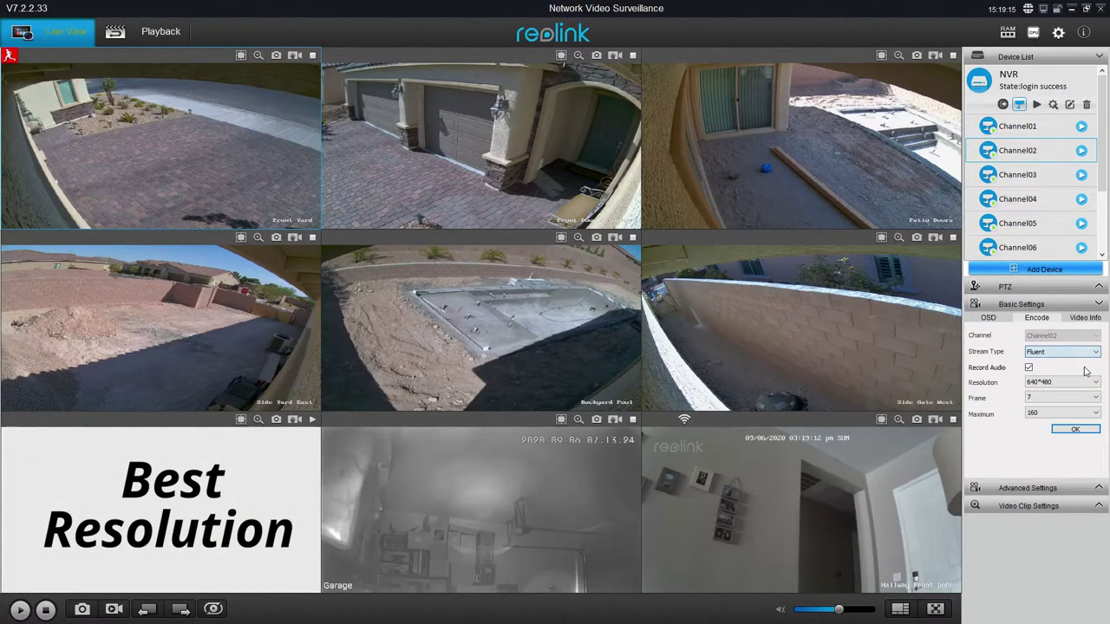
{"action": "left_click", "coordinate": [1097, 352]}
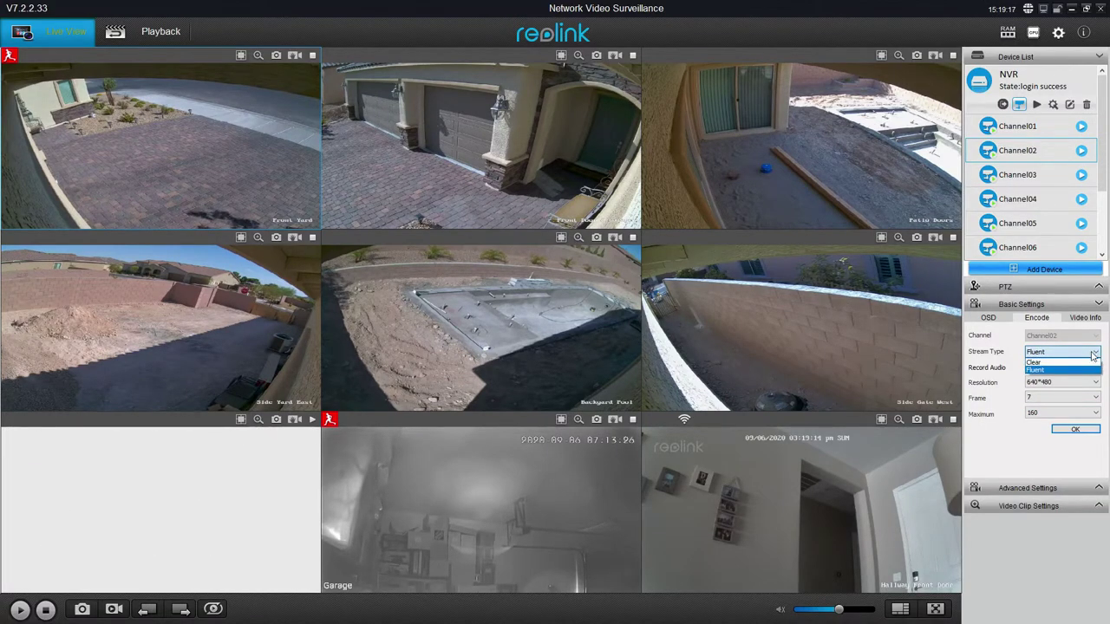
{"action": "left_click", "coordinate": [1089, 363]}
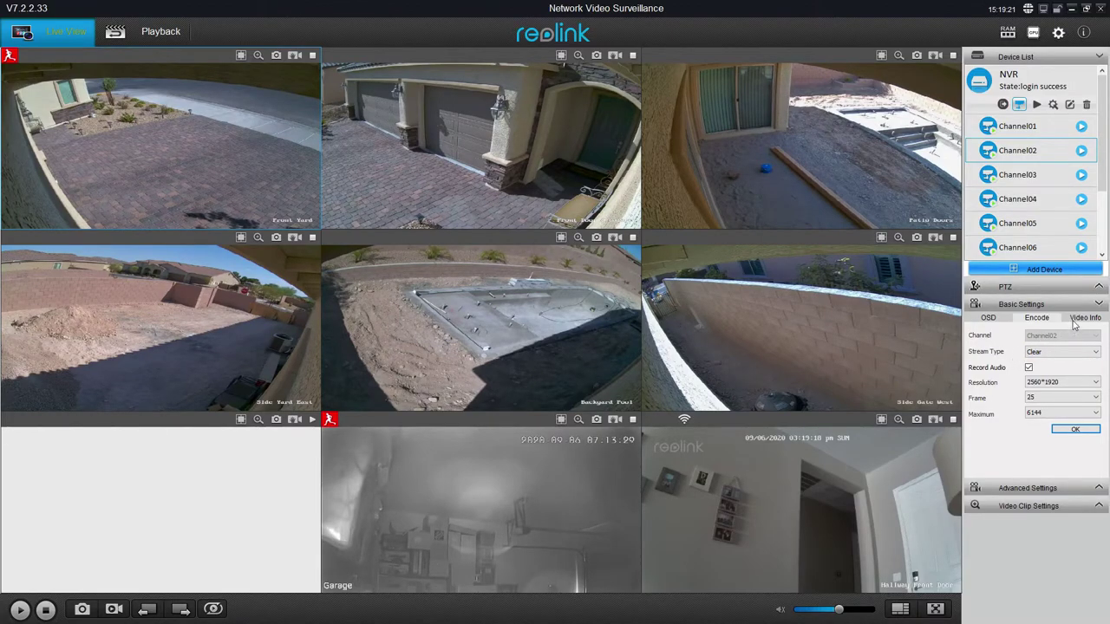
{"action": "left_click", "coordinate": [1081, 320]}
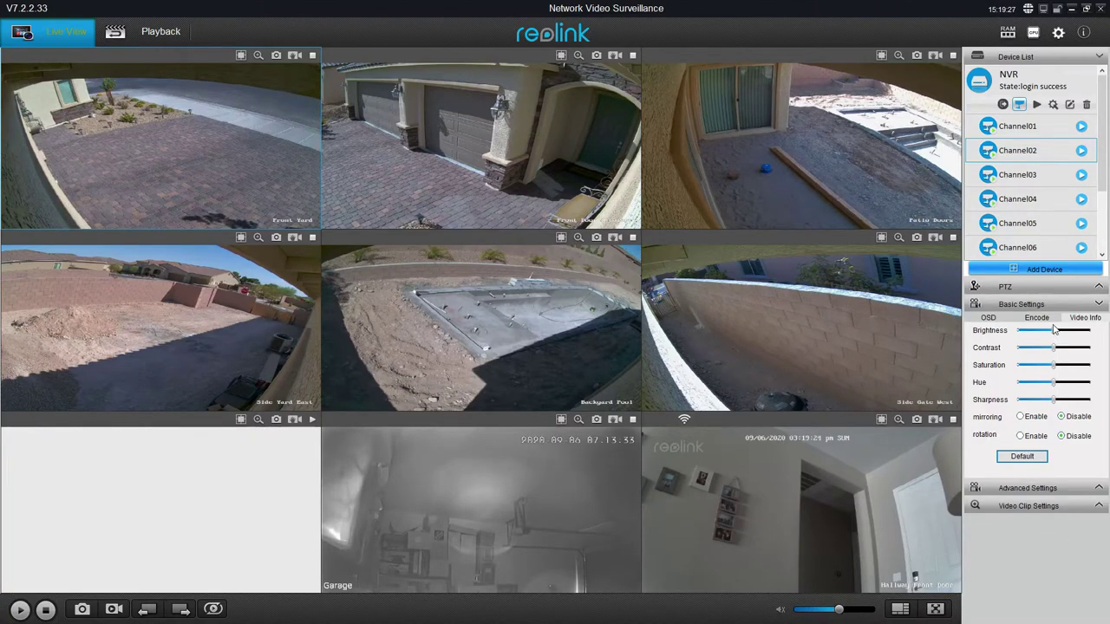
{"action": "left_click", "coordinate": [998, 320]}
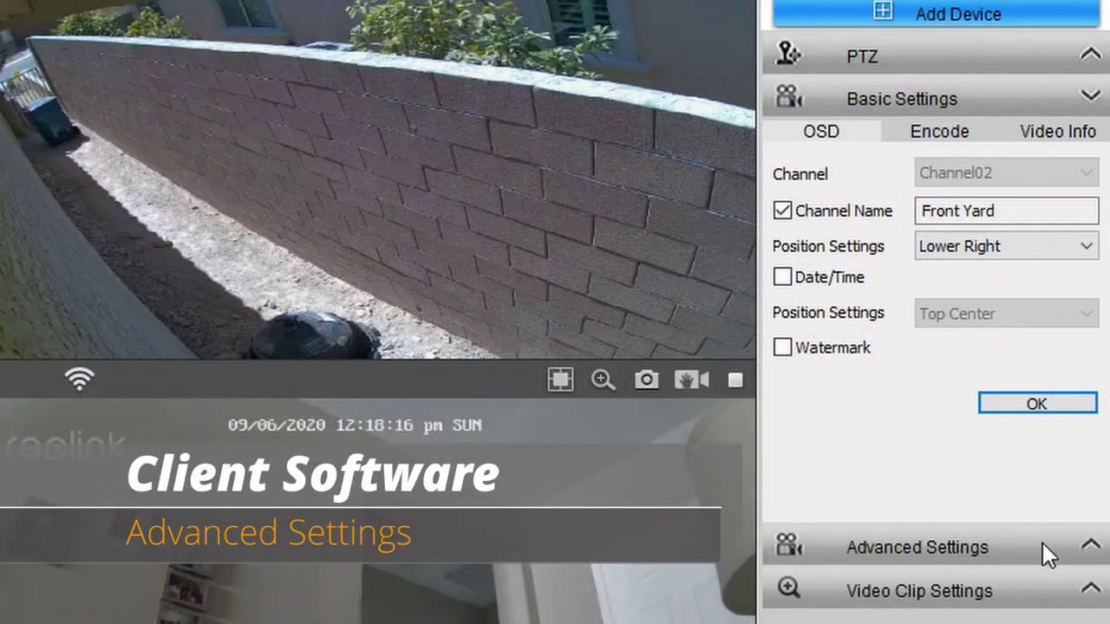
- Set Anti-flicker to Outdoor in Advanced Settings and confirm with OK
{"action": "left_click", "coordinate": [1090, 553]}
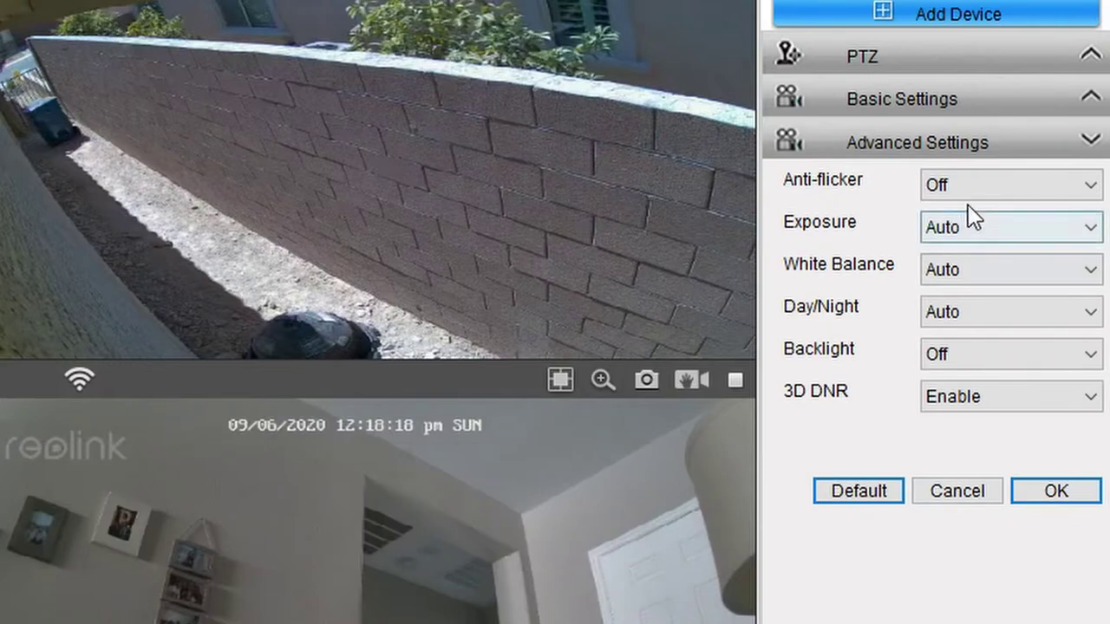
{"action": "left_click", "coordinate": [1088, 189]}
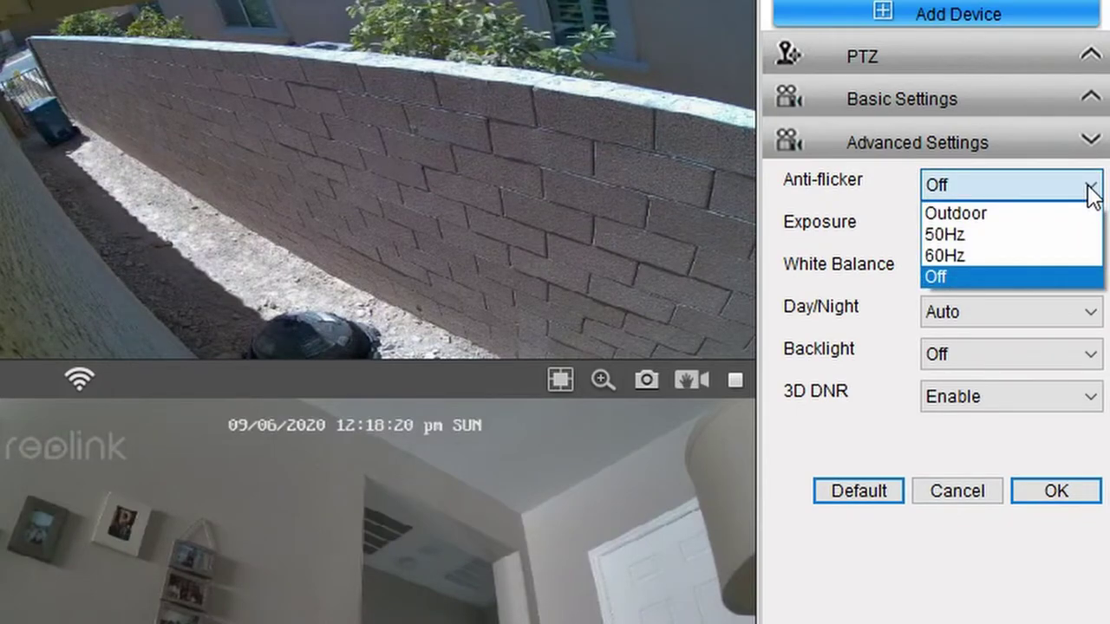
{"action": "left_click", "coordinate": [1052, 215]}
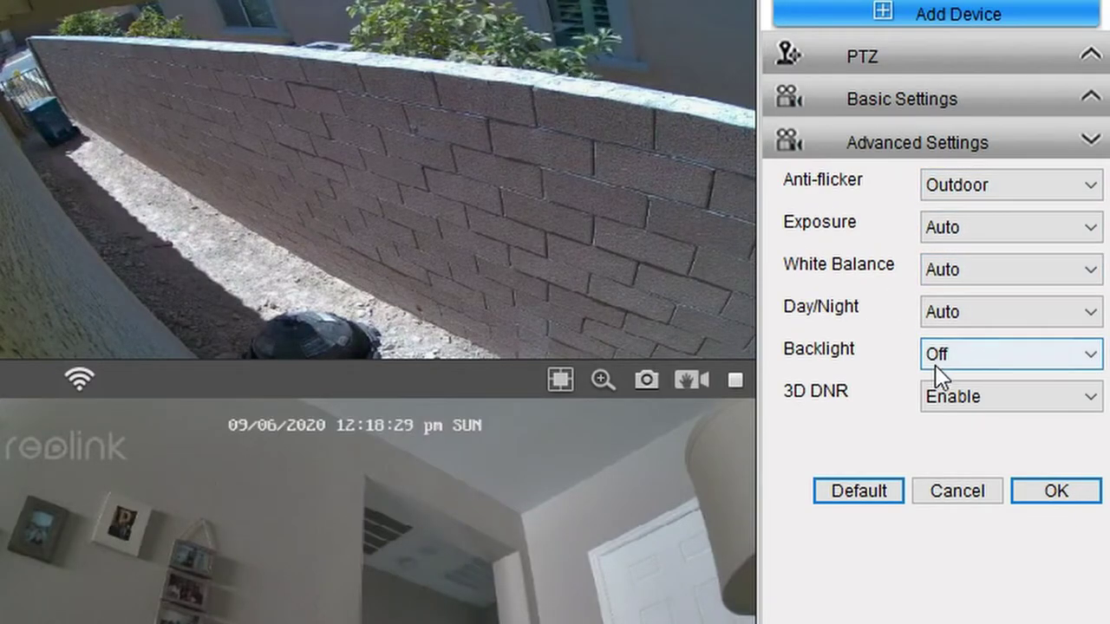
{"action": "left_click", "coordinate": [1053, 491]}
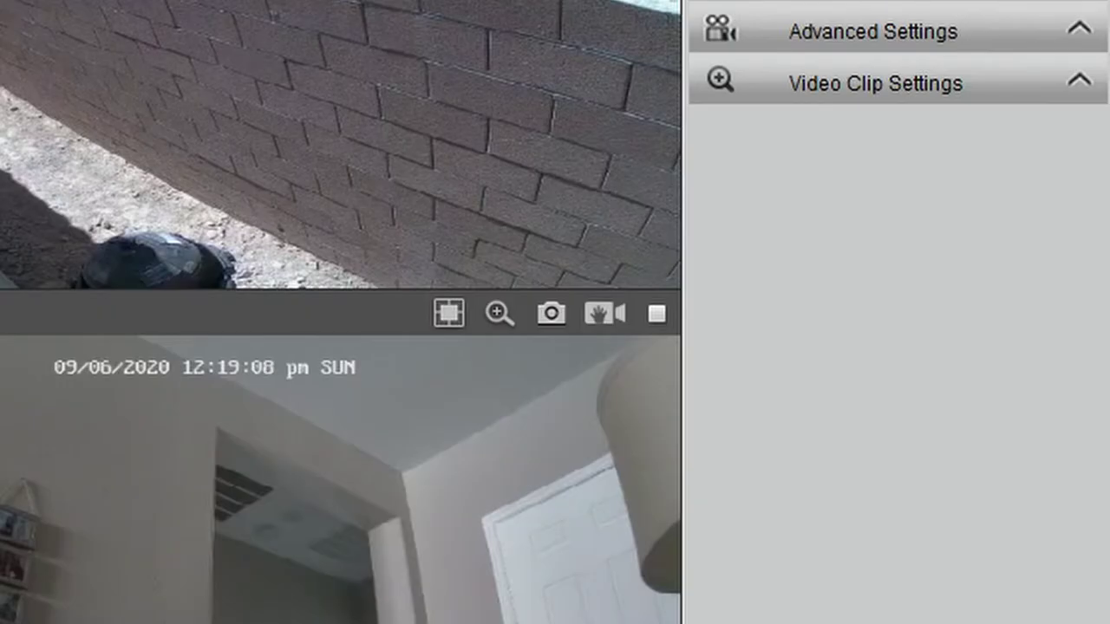
{"action": "left_click", "coordinate": [1077, 83]}
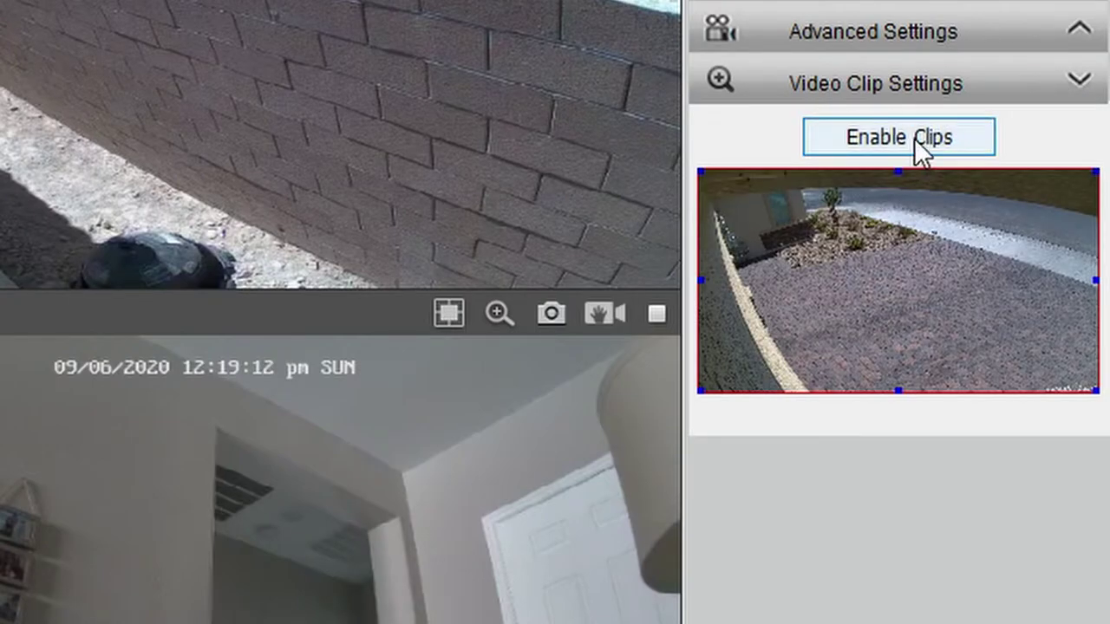
{"action": "left_click", "coordinate": [889, 141]}
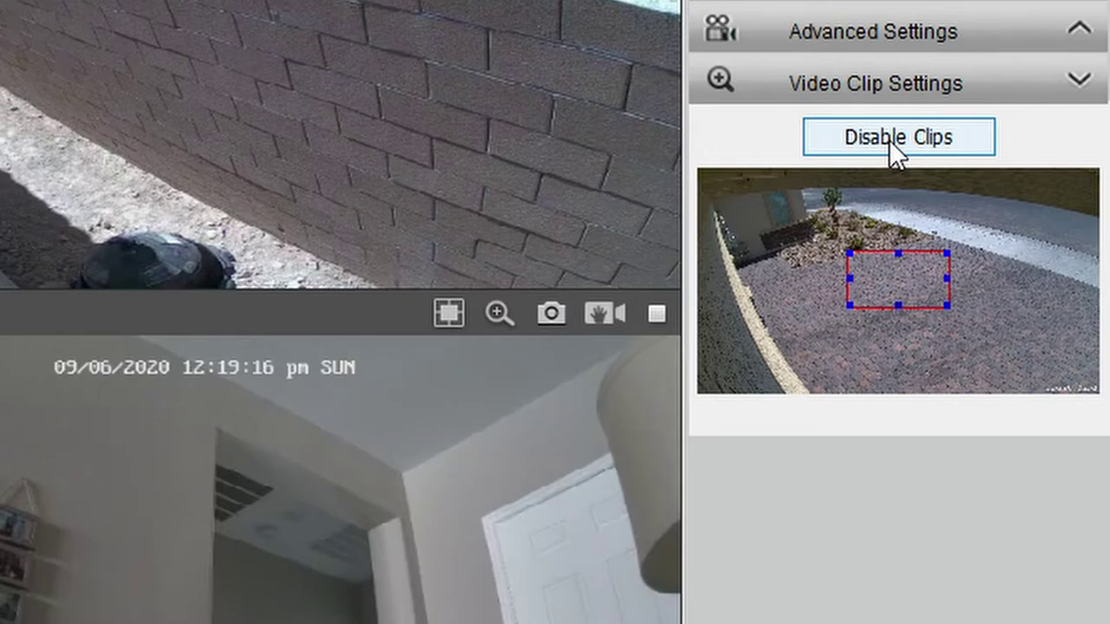
{"action": "left_click", "coordinate": [932, 141]}
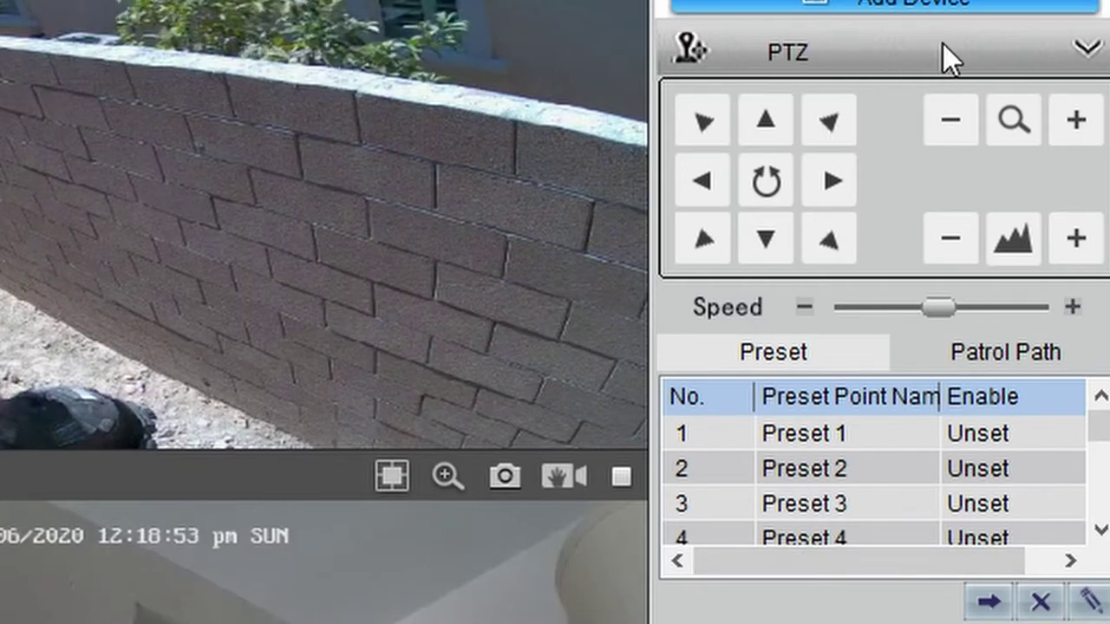
{"action": "left_click", "coordinate": [1071, 54]}
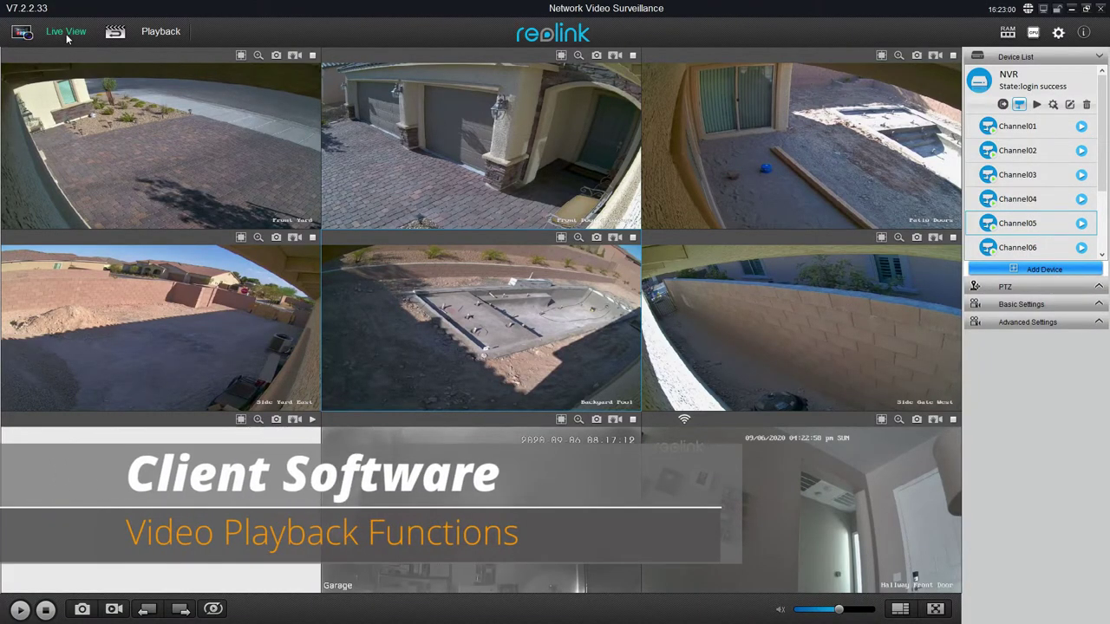
- In Playback, load Channel02 and play the 6 September footage from about 06:00, stepping one frame
{"action": "left_click", "coordinate": [149, 32]}
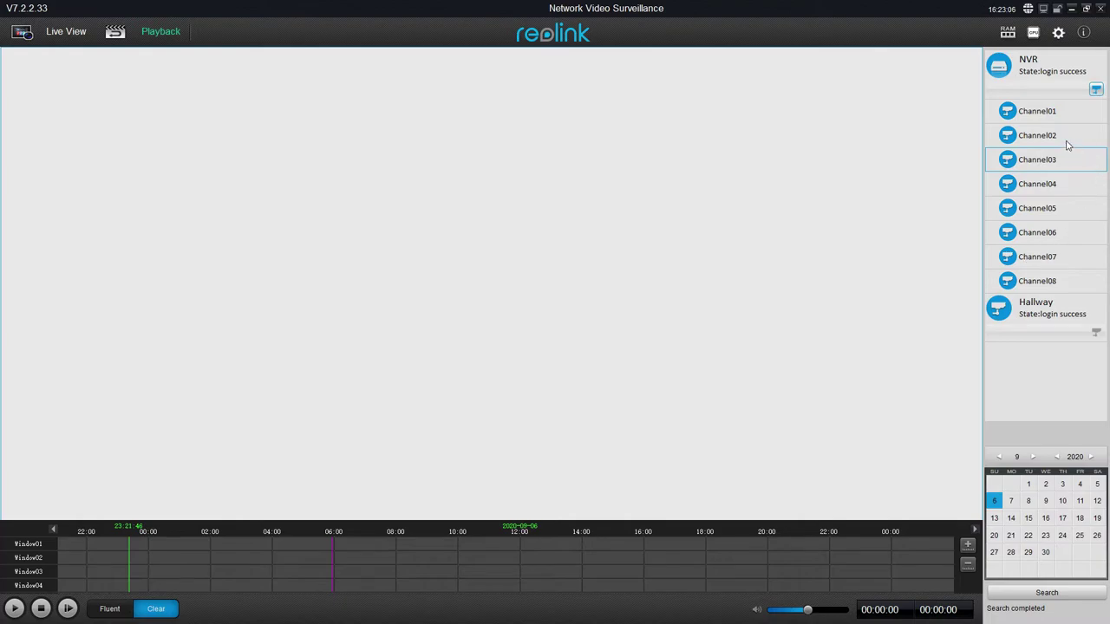
{"action": "left_click_drag", "start_coordinate": [1011, 141], "coordinate": [432, 244]}
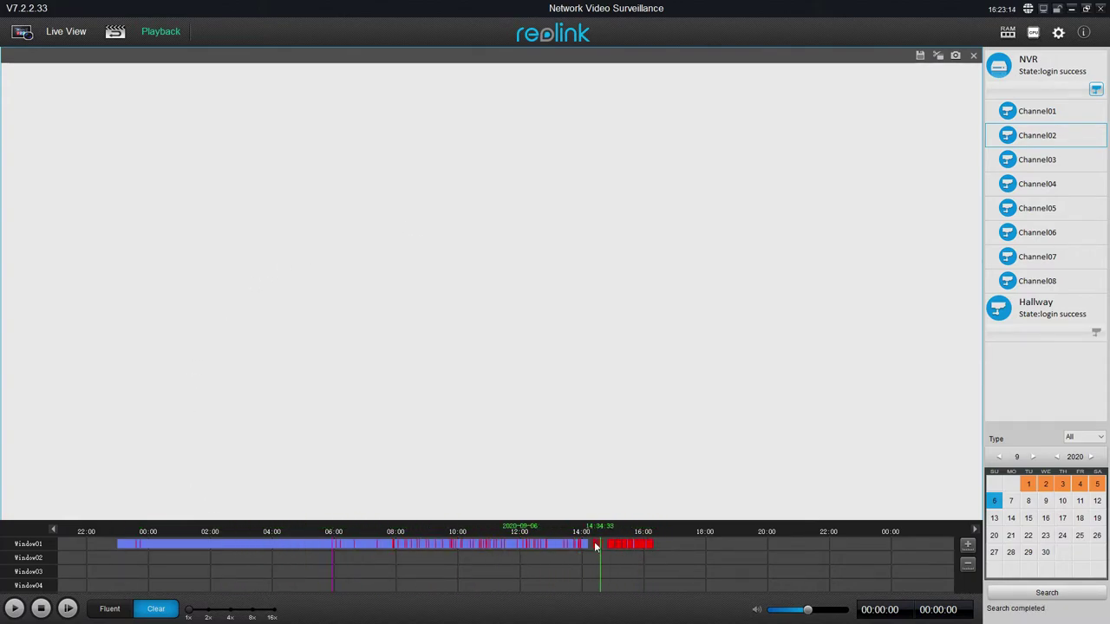
{"action": "left_click", "coordinate": [343, 543]}
{"action": "left_click", "coordinate": [15, 608]}
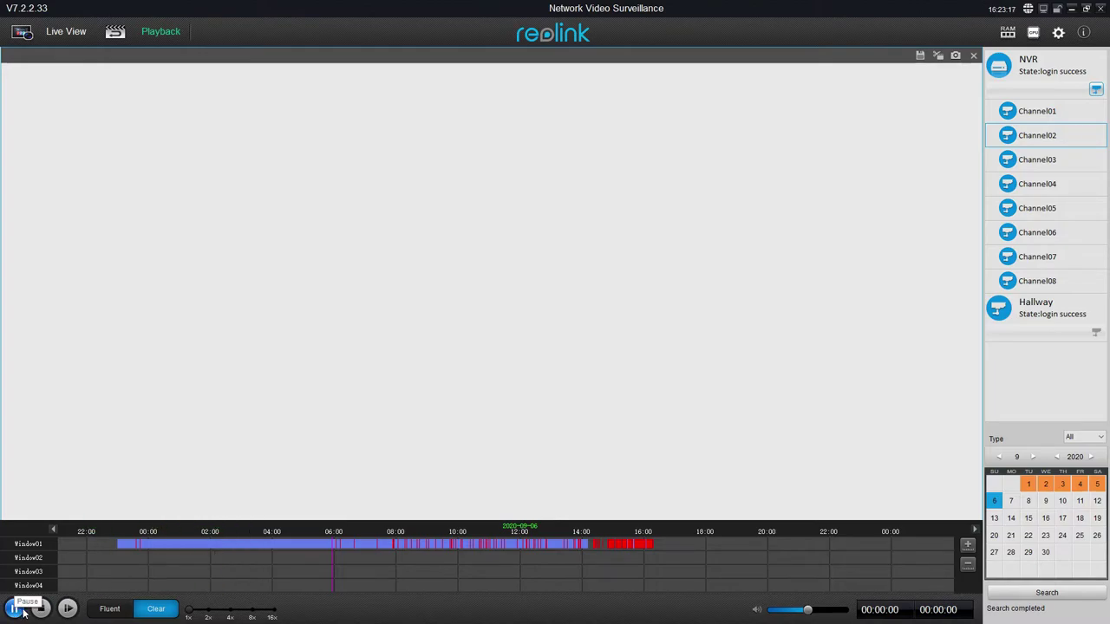
{"action": "left_click", "coordinate": [338, 545]}
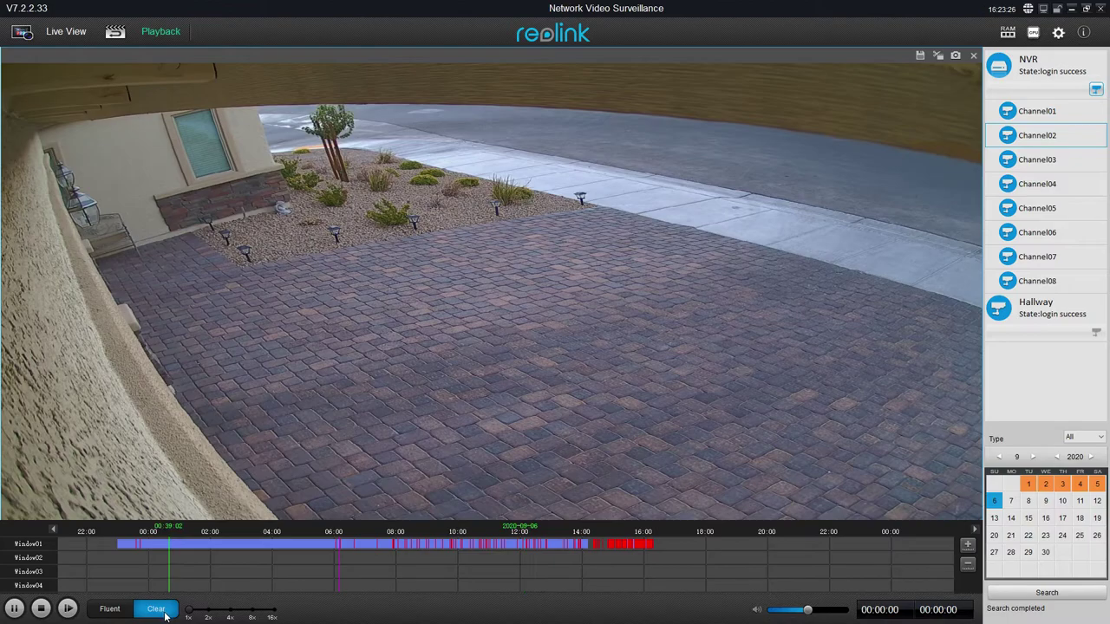
{"action": "left_click", "coordinate": [68, 610]}
- Speed playback up to 2x, then 4x, and stop it
{"action": "left_click", "coordinate": [208, 614]}
{"action": "left_click", "coordinate": [229, 615]}
{"action": "left_click", "coordinate": [231, 615]}
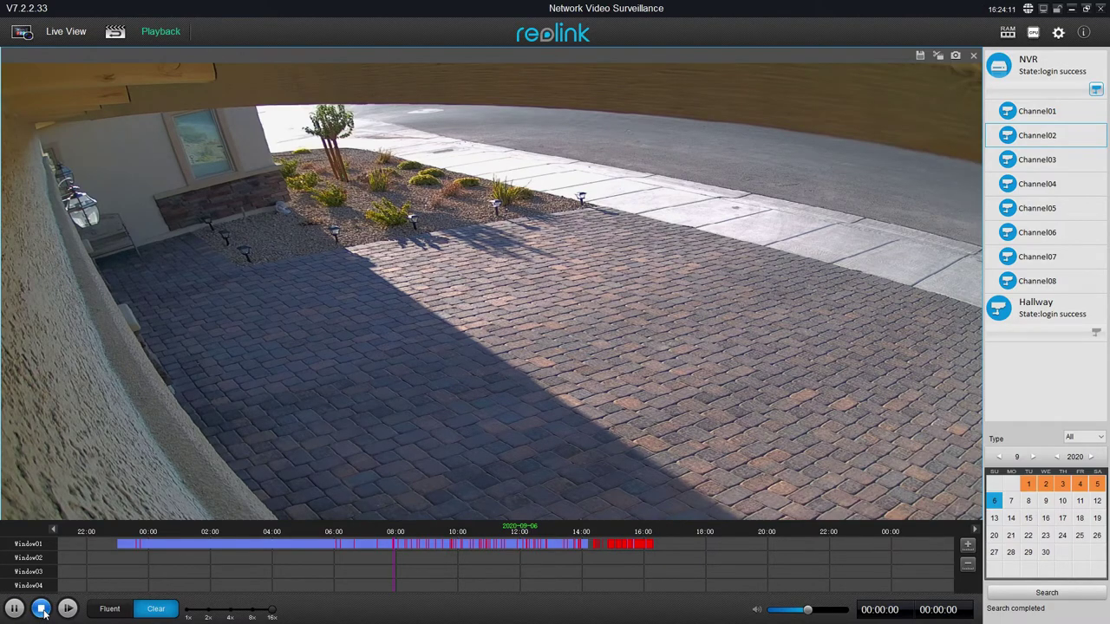
{"action": "left_click", "coordinate": [40, 610]}
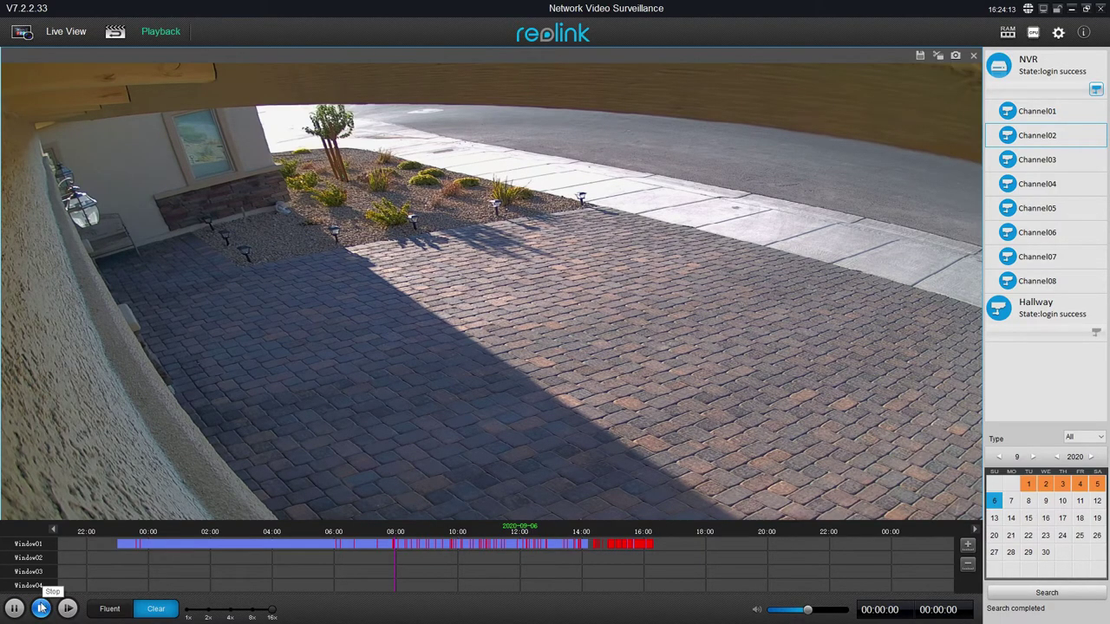
{"action": "left_click", "coordinate": [41, 611]}
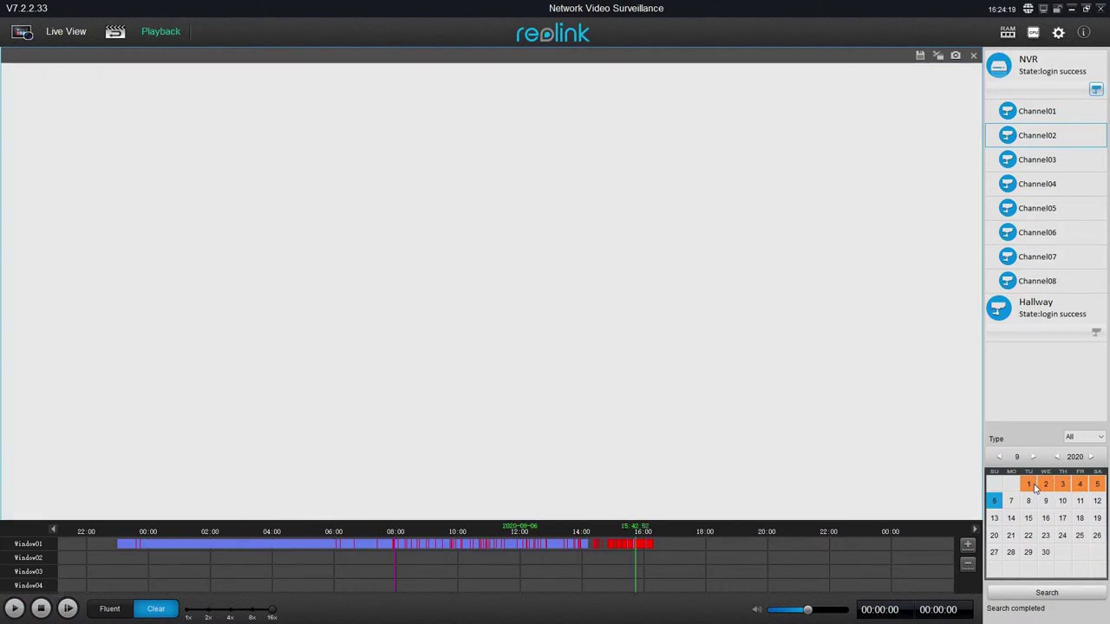
- Pick 1 September 2020 in the calendar and play its footage from about 16:15
{"action": "left_click", "coordinate": [1032, 486]}
{"action": "left_click", "coordinate": [651, 543]}
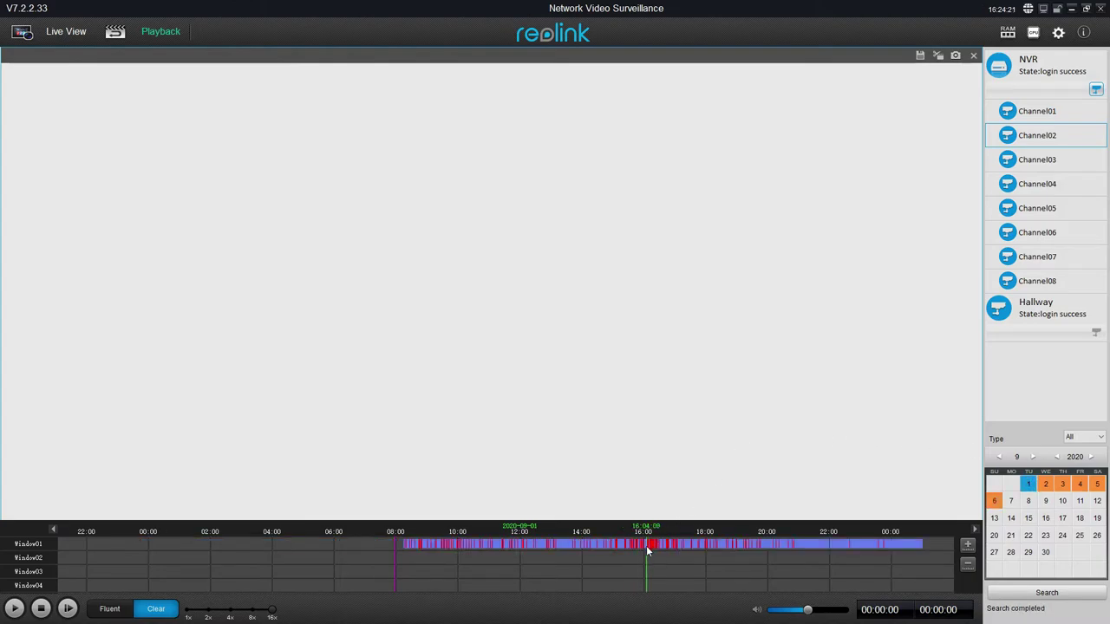
{"action": "left_click", "coordinate": [653, 544]}
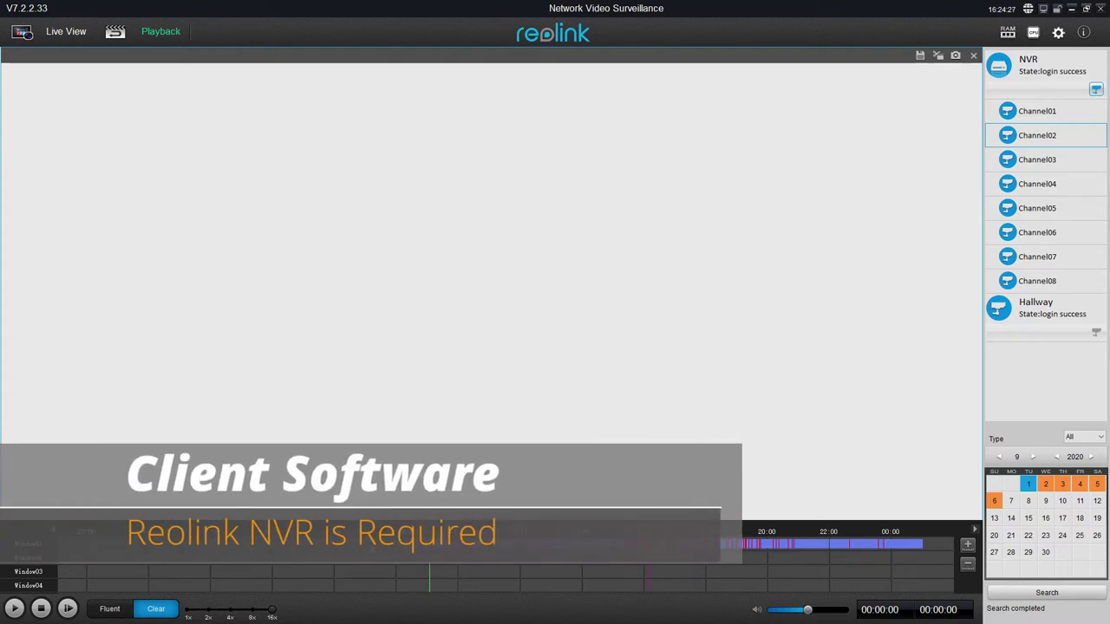
{"action": "left_click", "coordinate": [14, 609]}
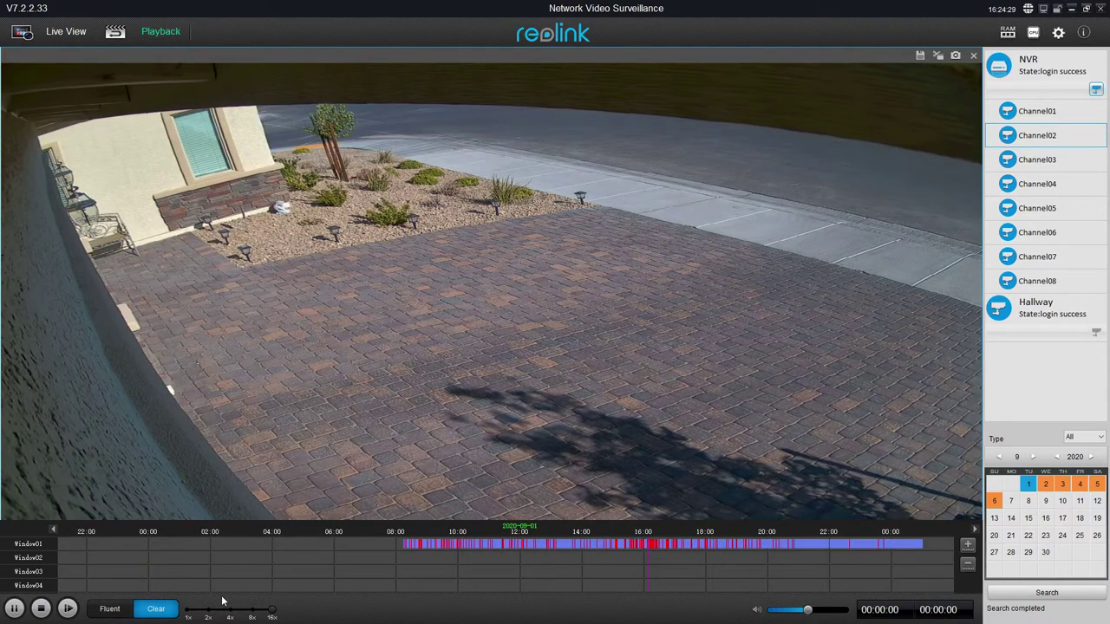